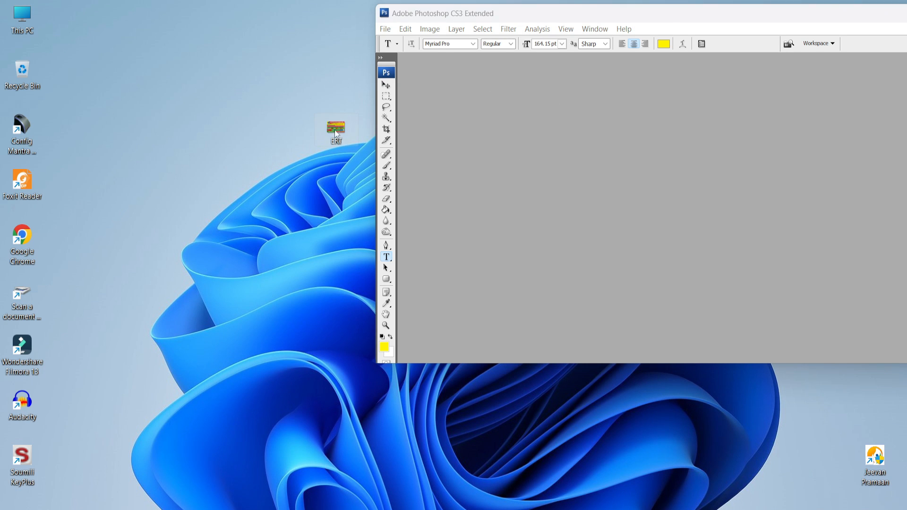
Open the ERT TIF image from the desktop in Photoshop and dismiss the missing-fonts notice.
left_click_drag(330, 125, 477, 189)
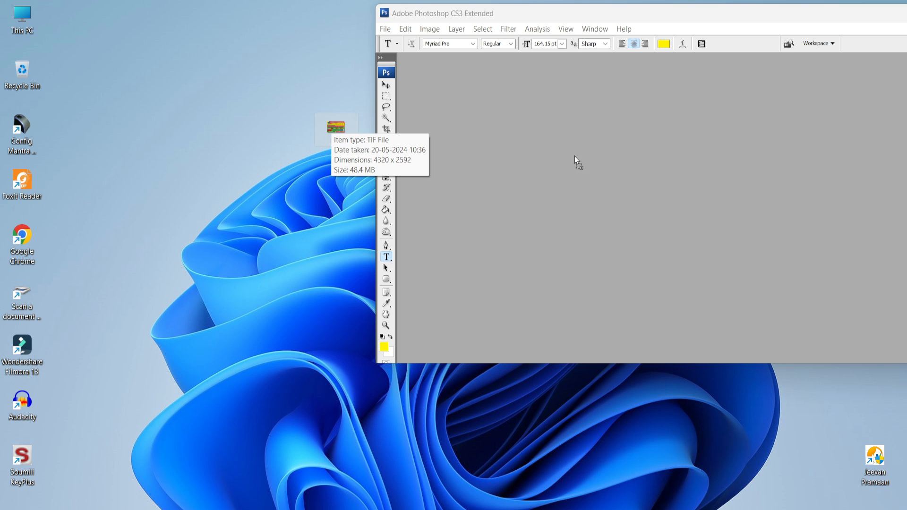
left_click_drag(574, 156, 567, 162)
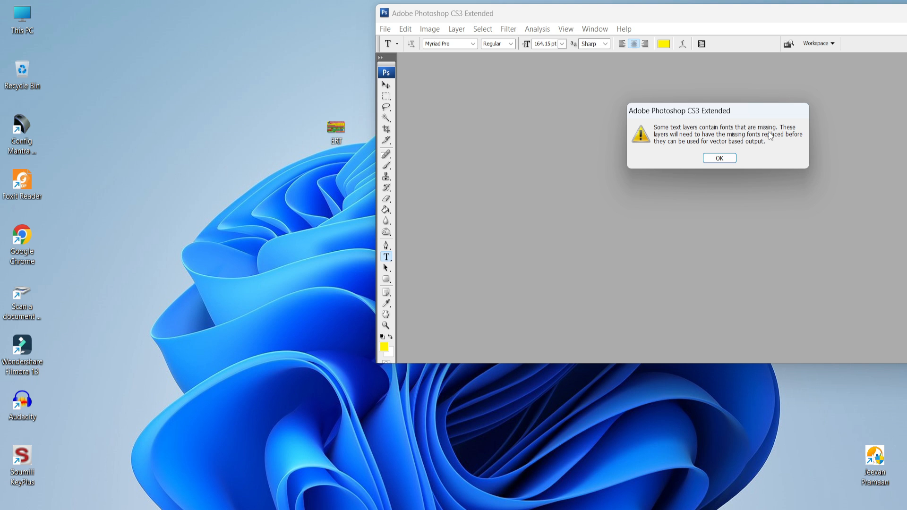
left_click(719, 158)
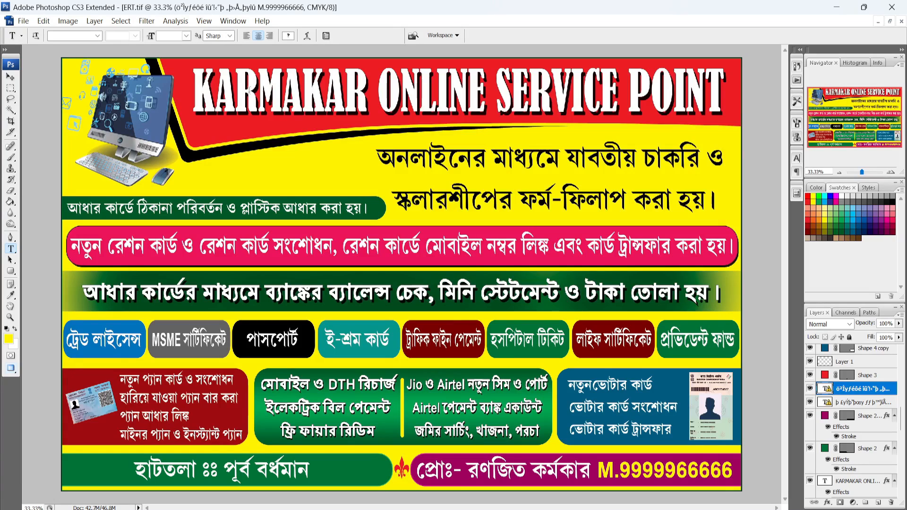
Replace the word KARMAKAR with SAHA in the banner's title so it reads SAHA ONLINE SERVICE POINT.
left_click(286, 88)
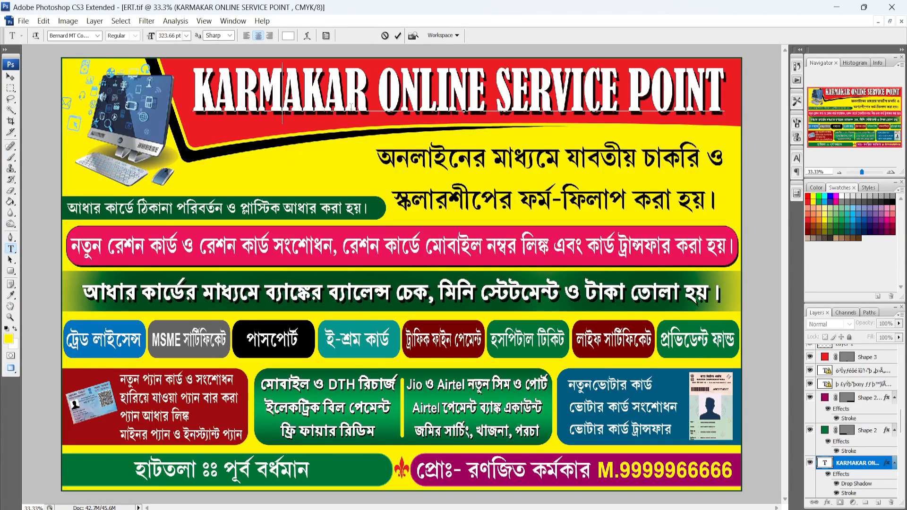
left_click_drag(369, 92, 197, 100)
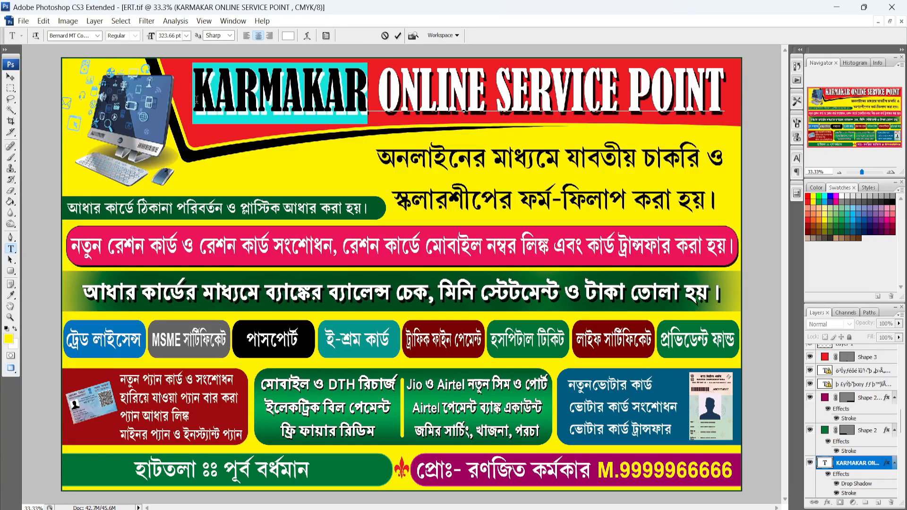
type("SAHA")
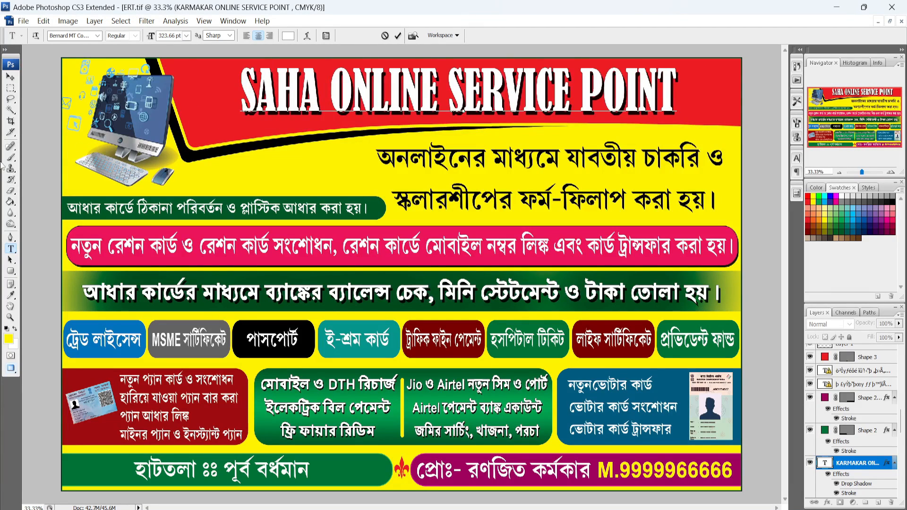
left_click(10, 77)
Stretch the title text wider with Free Transform so it fills the red header and apply it.
key("ctrl+t")
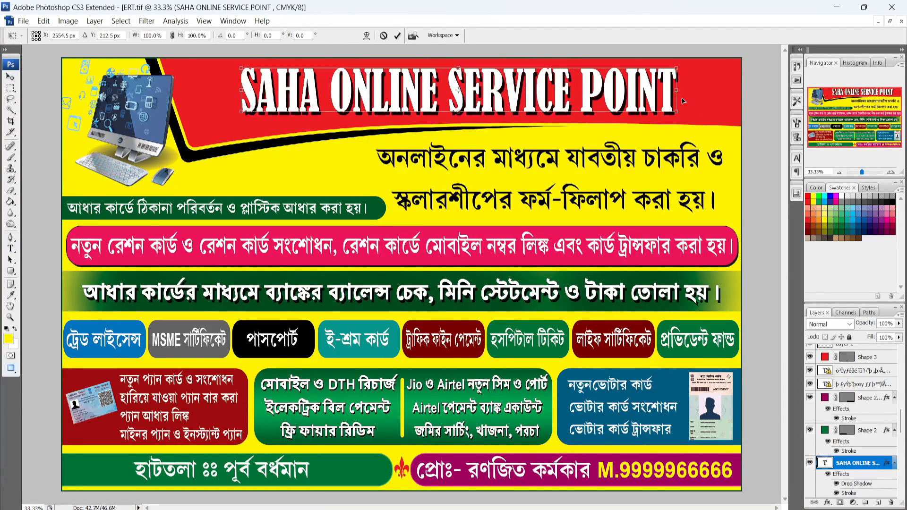
left_click_drag(679, 99, 729, 106)
key("Return")
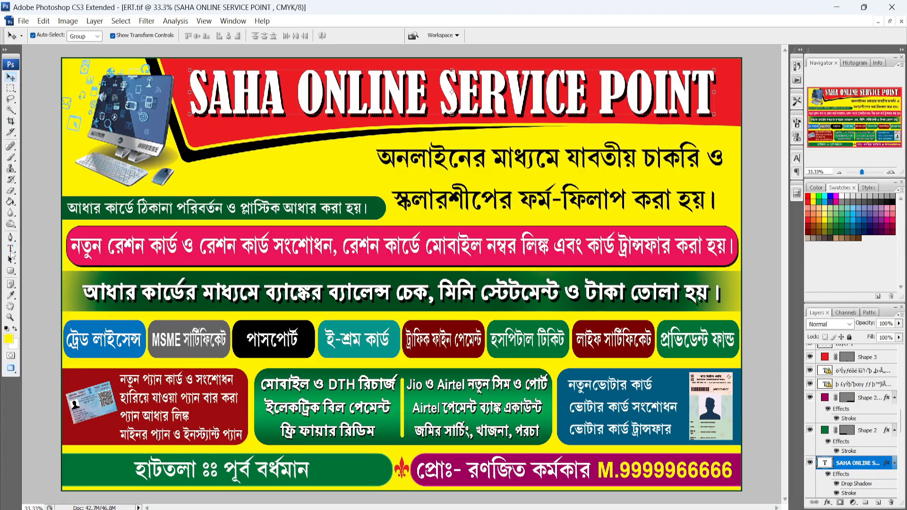
Try other fonts, starting with Blackoak Std, on the whole SAHA ONLINE SERVICE POINT title.
left_click(10, 248)
left_click(192, 102)
left_click_drag(192, 102, 750, 119)
left_click(97, 36)
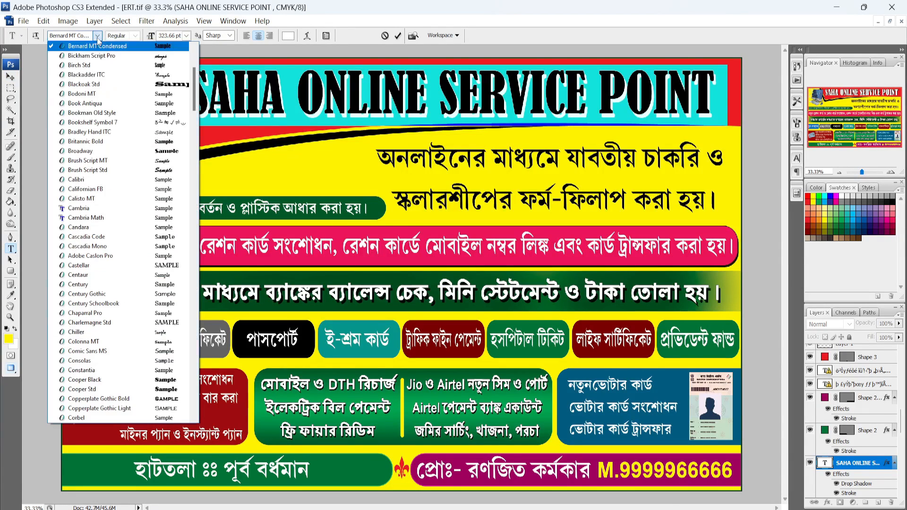
left_click(76, 88)
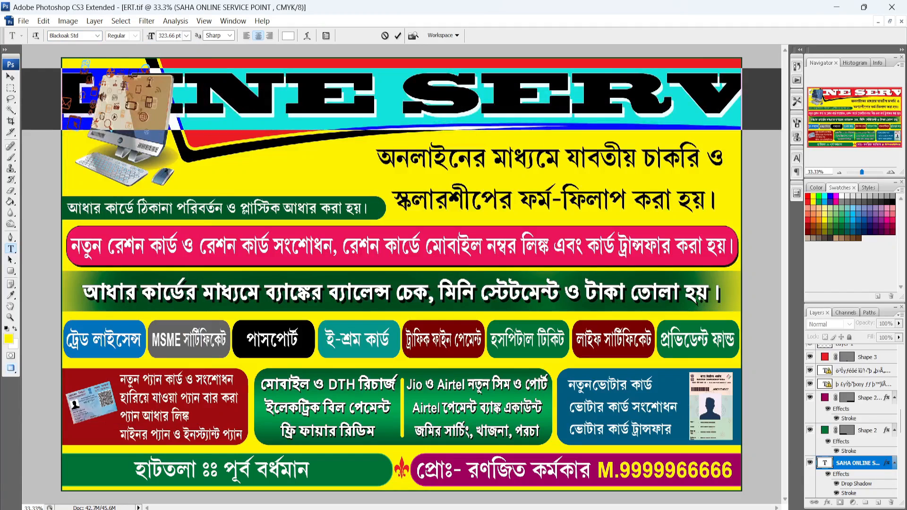
left_click(98, 35)
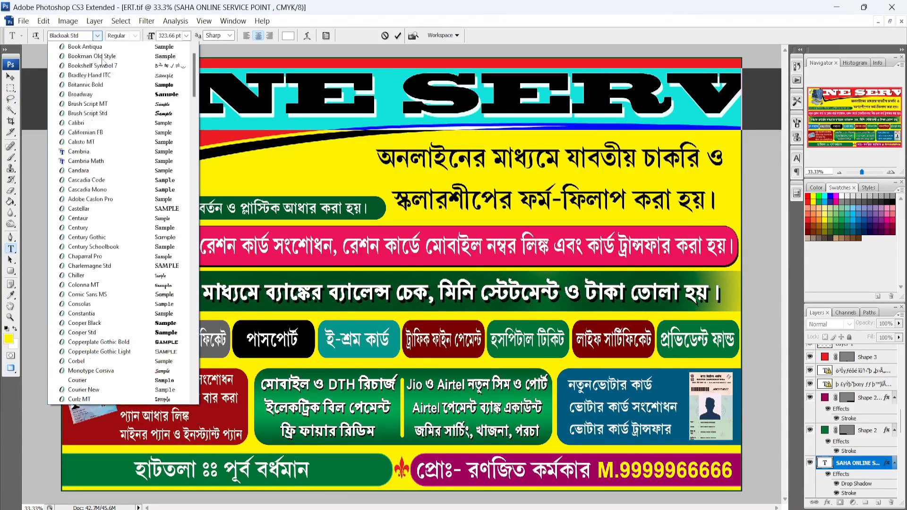
left_click(75, 162)
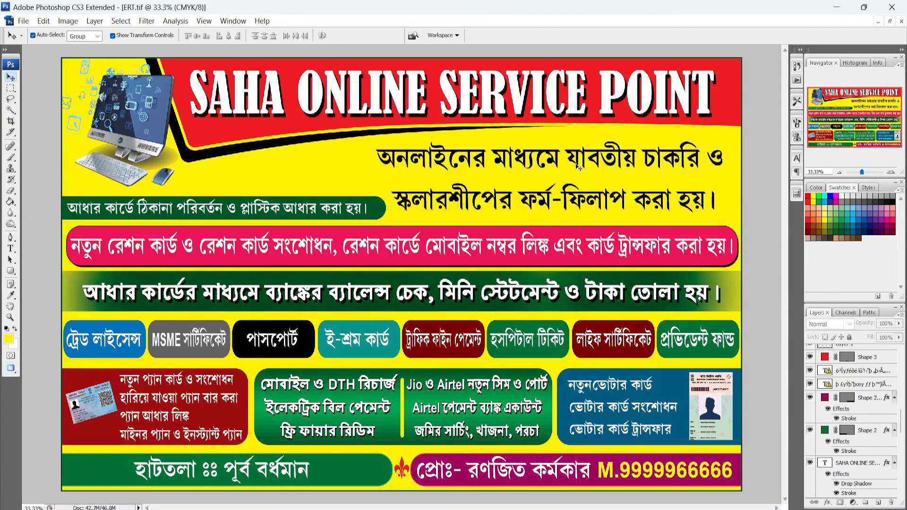
Shift the two-line black Bengali text below the header slightly up and to the left.
left_click_drag(572, 156, 565, 152)
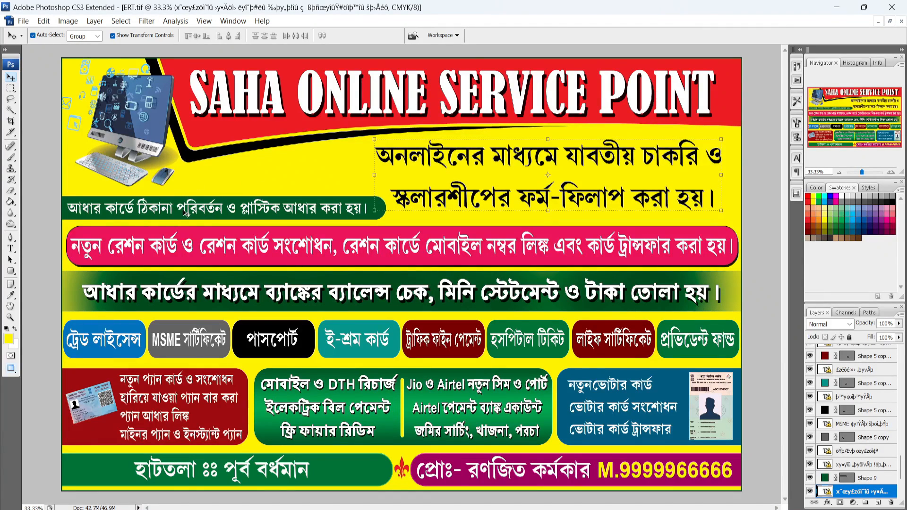
left_click(161, 221)
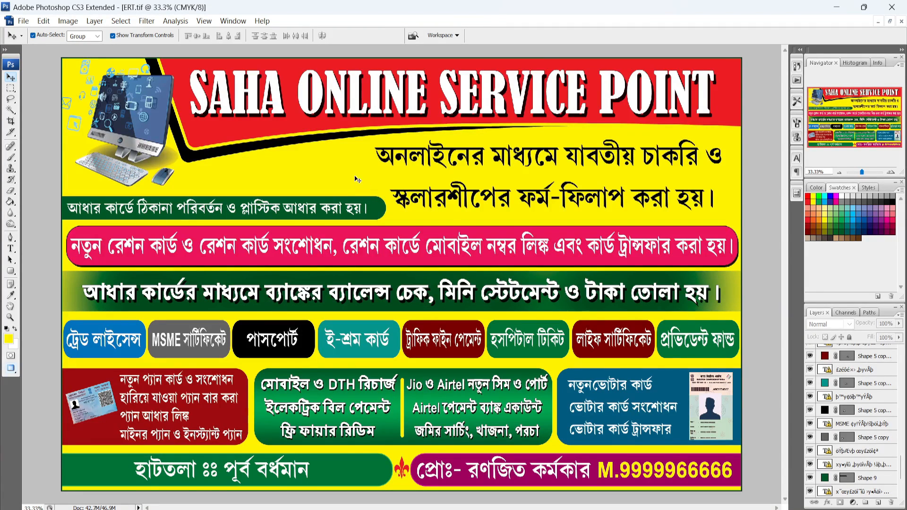
Delete the green bar below the computer image together with its white Bengali text.
left_click(381, 211)
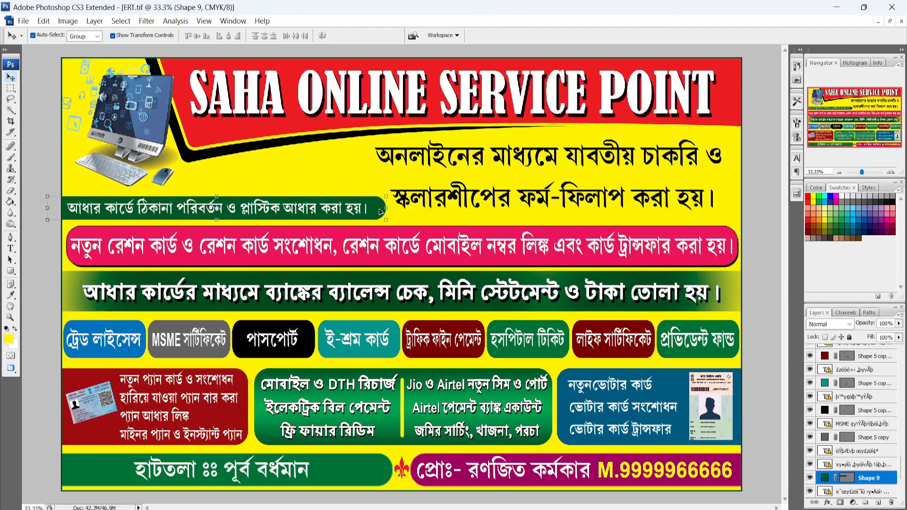
key("Delete")
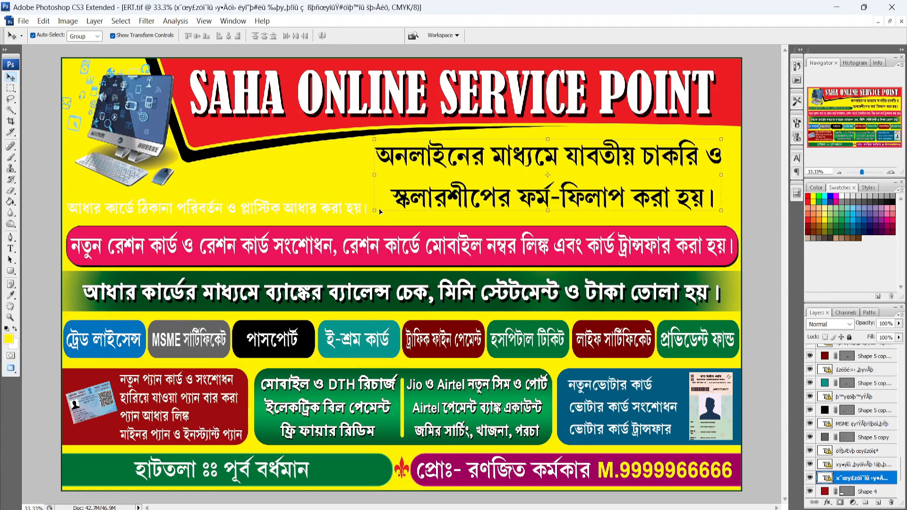
left_click(296, 211)
key("Delete")
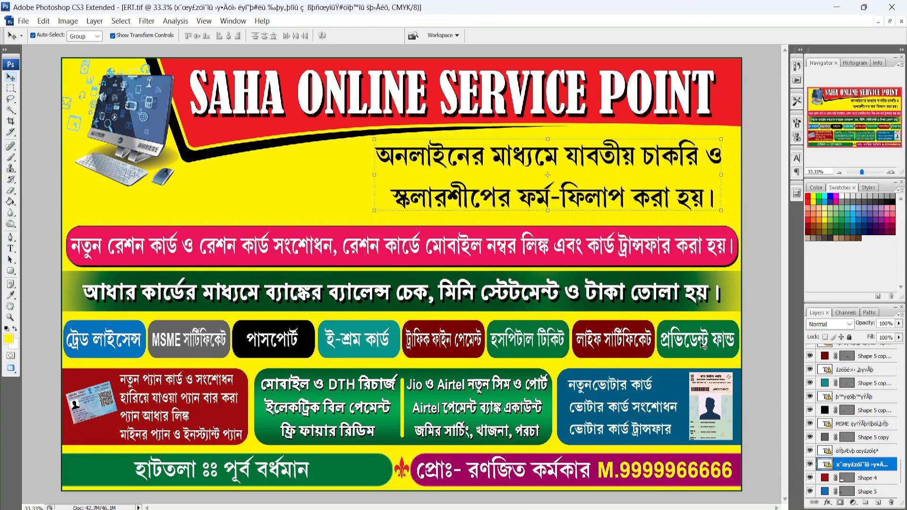
Delete the label and the teal rounded shape of the fourth button in the service row.
left_click(341, 341)
key("Delete")
left_click(346, 340)
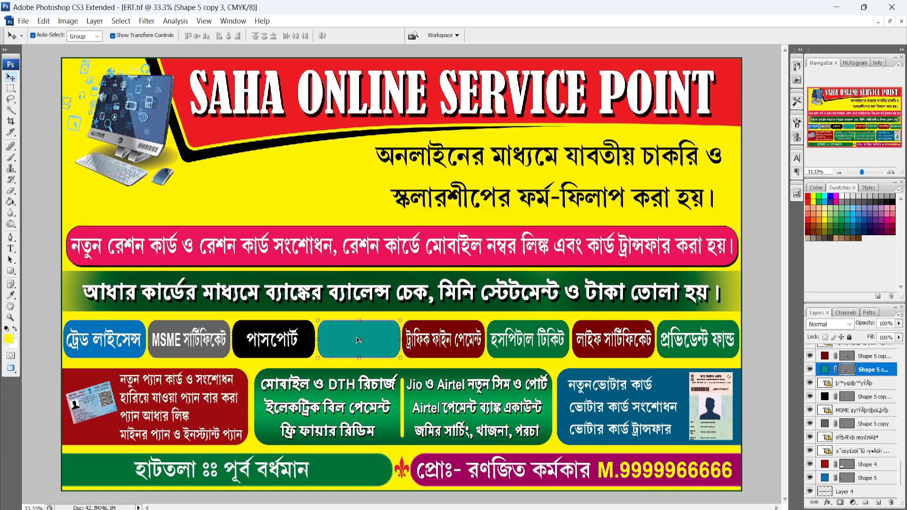
left_click(357, 339)
key("Return")
key("Delete")
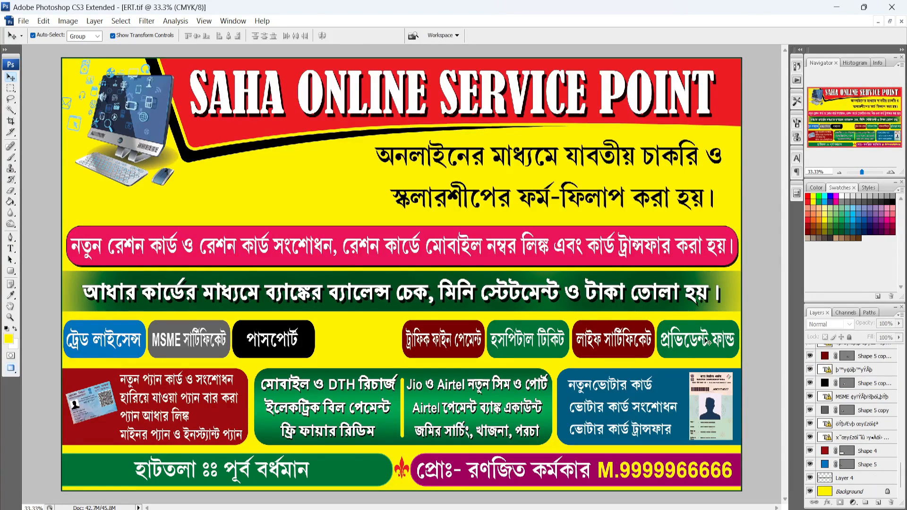
Delete the label and the green rounded shape of the last button in the service row.
left_click(732, 343)
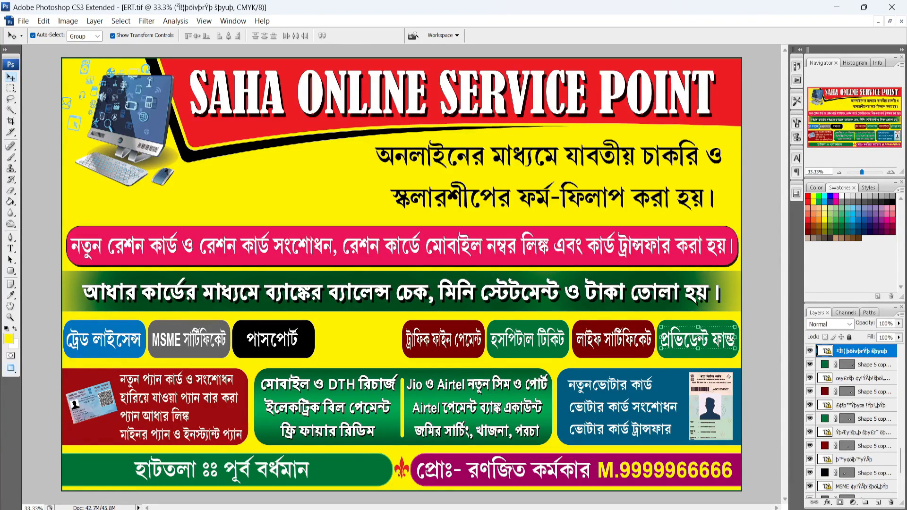
key("Delete")
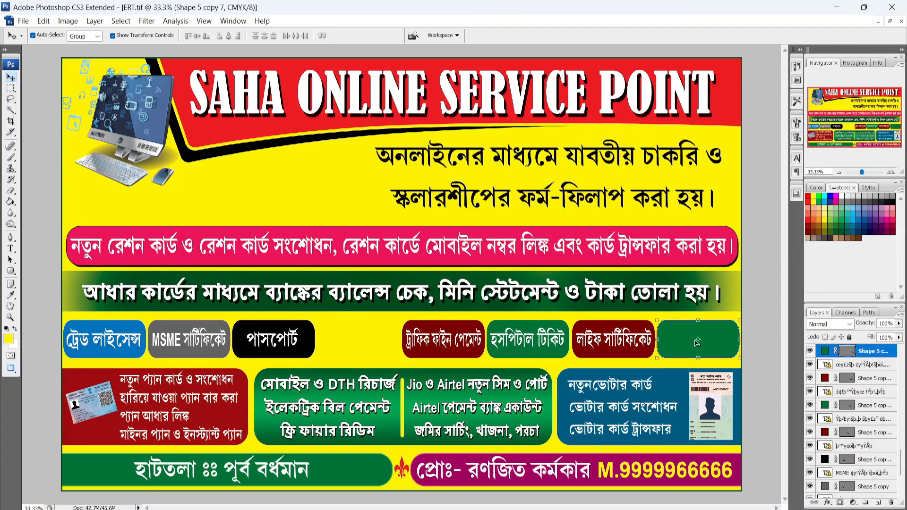
key("Delete")
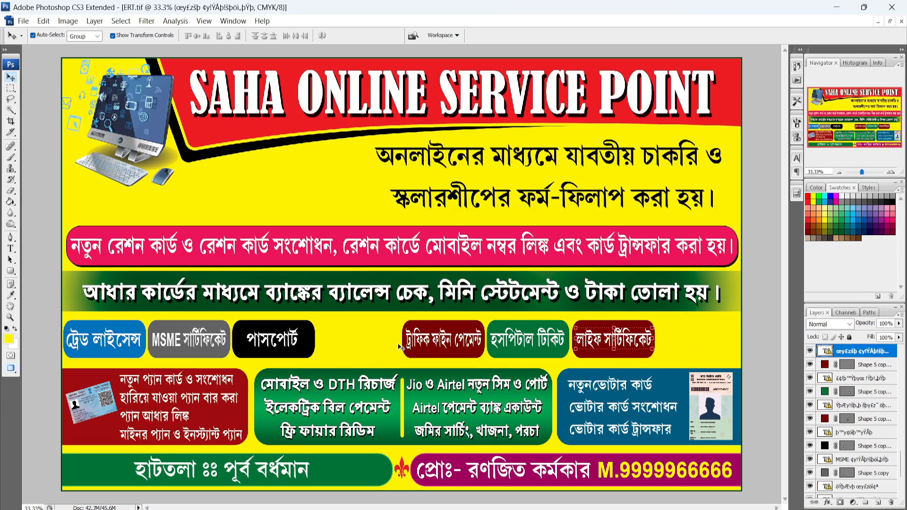
Hide Layer 40 and move the last three service buttons left to close the gap after the black one.
left_click(377, 359)
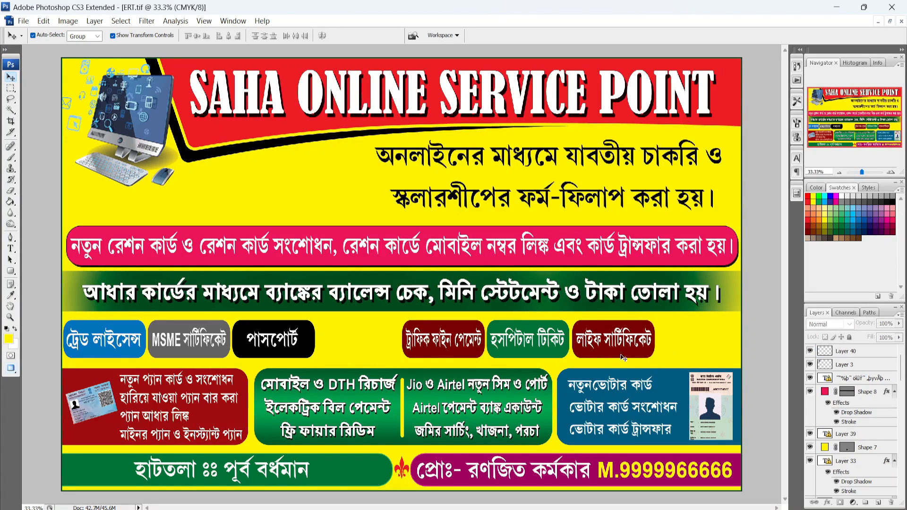
left_click(676, 334)
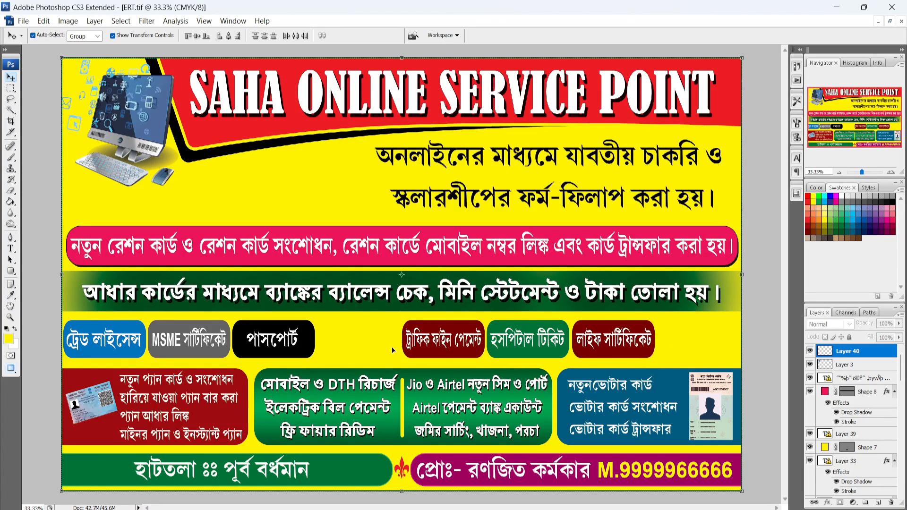
left_click_drag(446, 351, 356, 357)
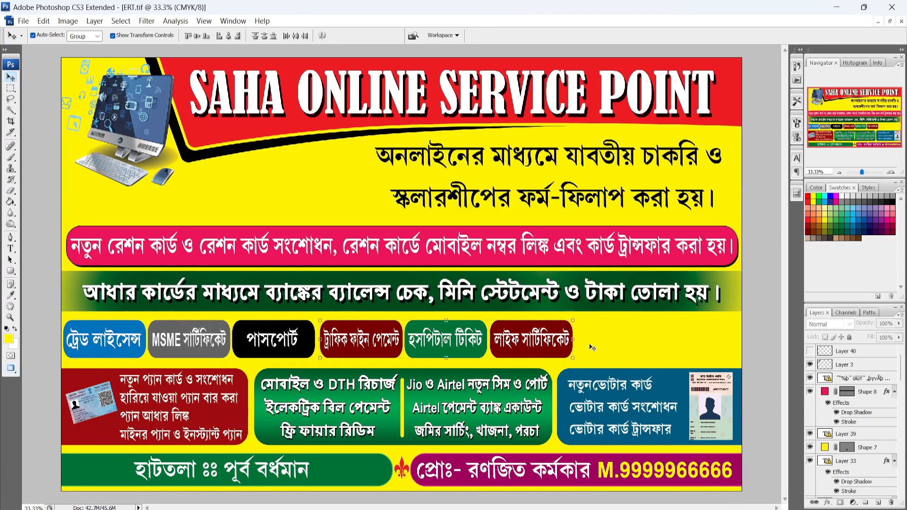
Select all six service buttons with their labels and stretch them to 131.4% width, accepting the missing-font warning.
left_click_drag(603, 333, 92, 358)
left_click(615, 355)
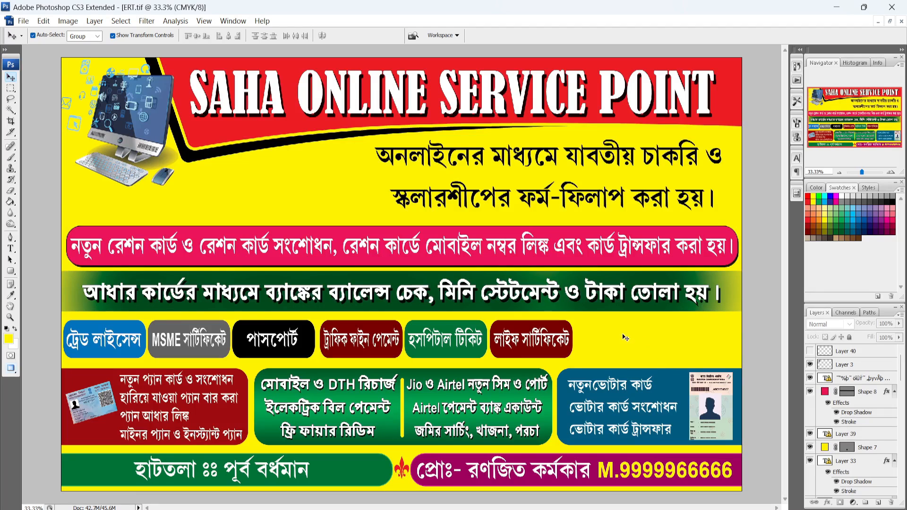
left_click_drag(623, 334, 90, 353)
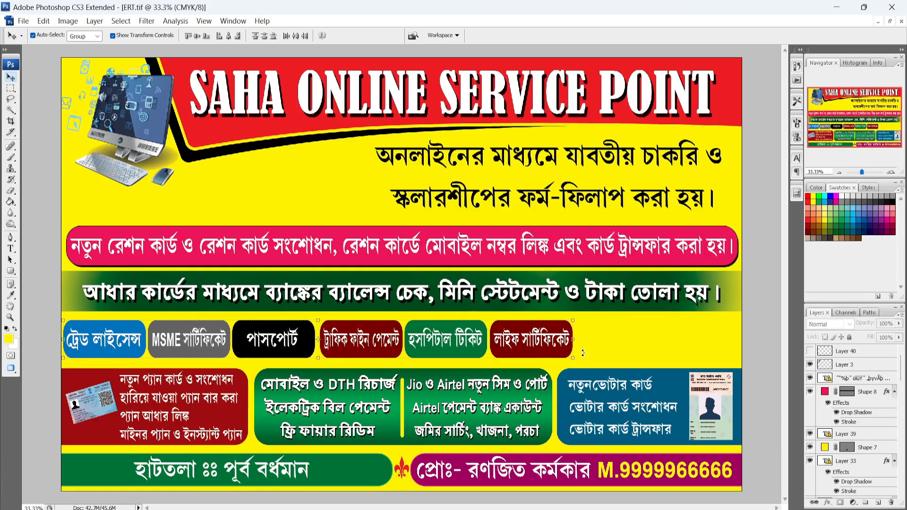
left_click(583, 353)
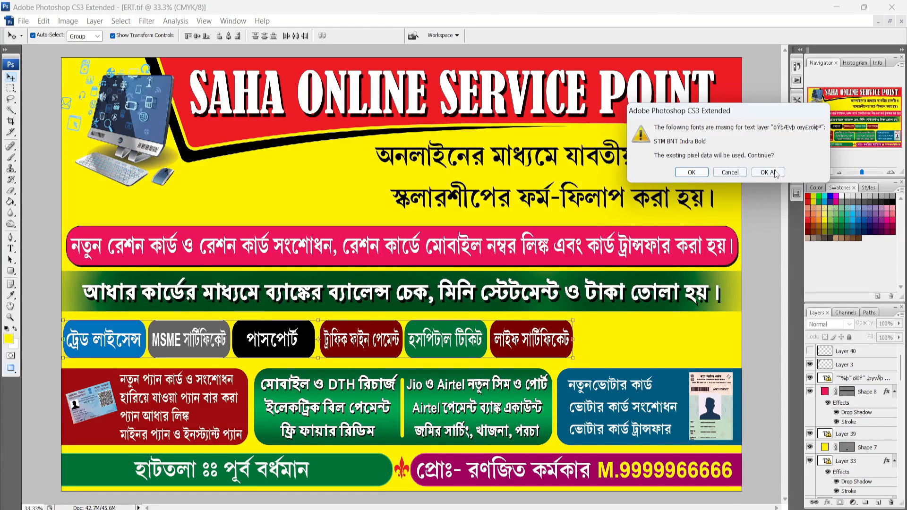
left_click(691, 172)
left_click_drag(578, 333, 733, 341)
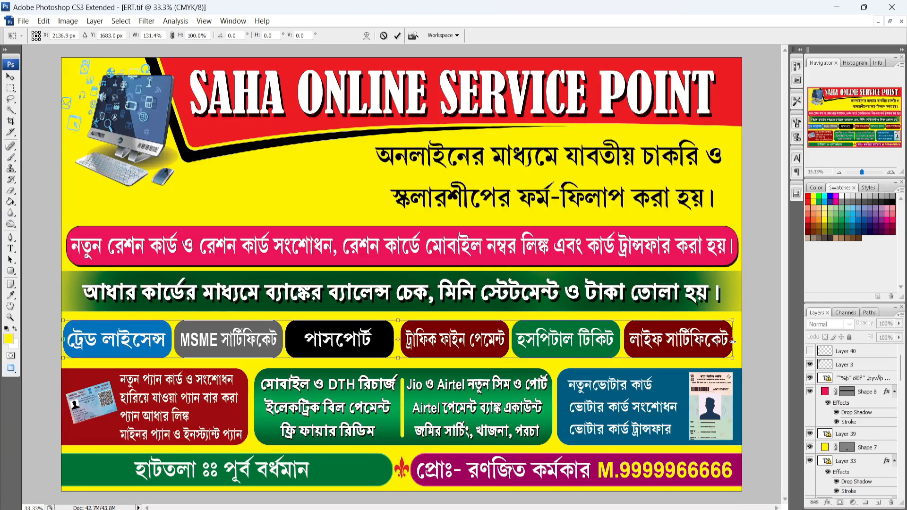
key("Return")
Nudge the stretched row of six buttons slightly right to centre it on the banner, and deselect it.
key("Right")
key("Right")
key("Right")
key("Right")
key("Right")
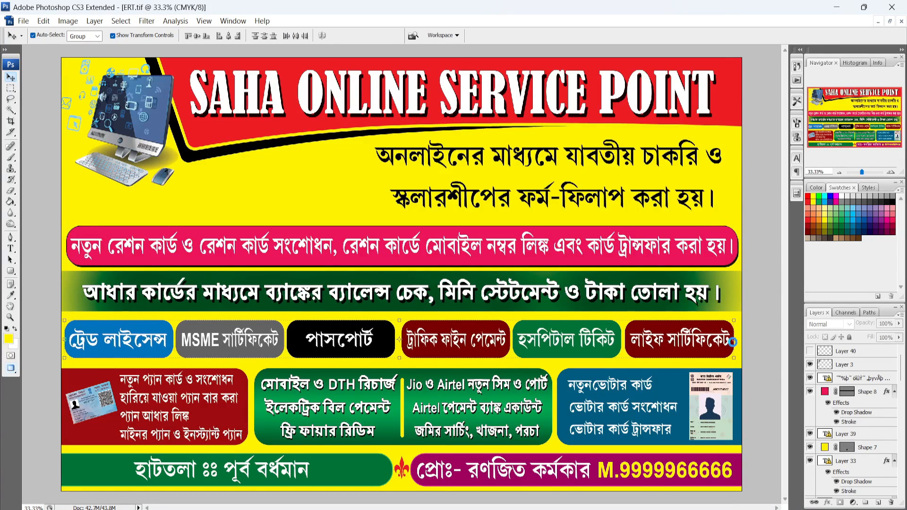
left_click(759, 274)
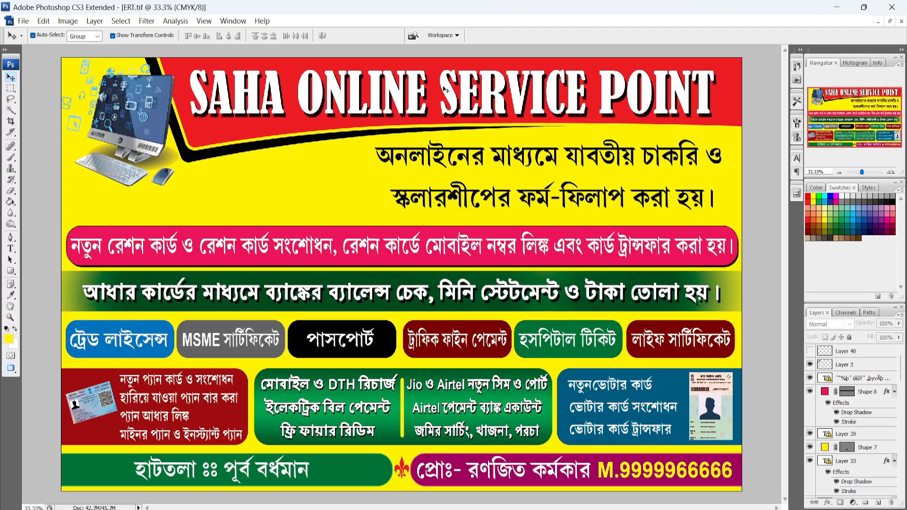
Change the fill of the red header shape behind the title to dark green (005e20).
left_click(734, 97)
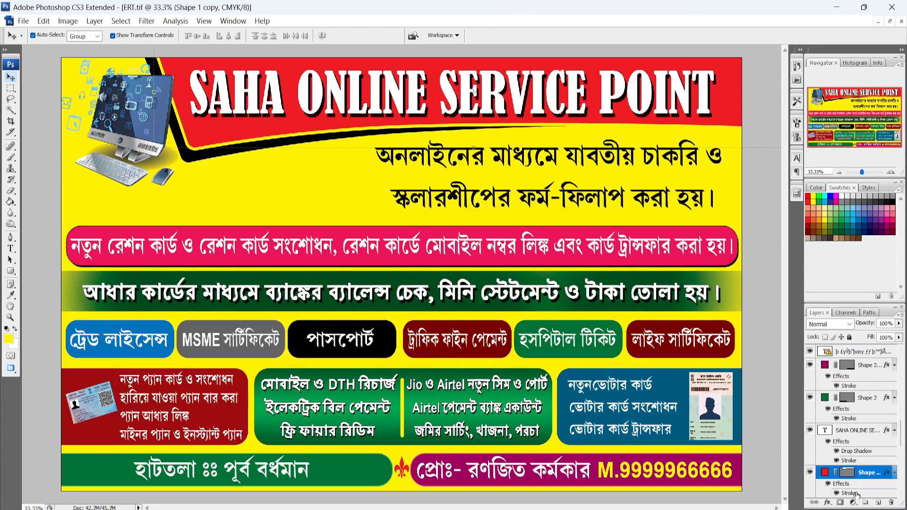
double_click(825, 472)
key("Return")
scroll(848, 470, "down", 2)
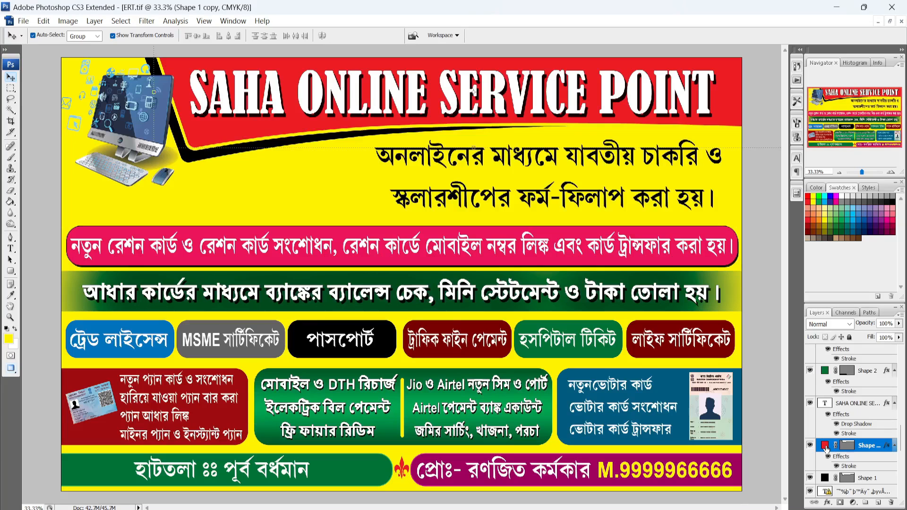
double_click(826, 447)
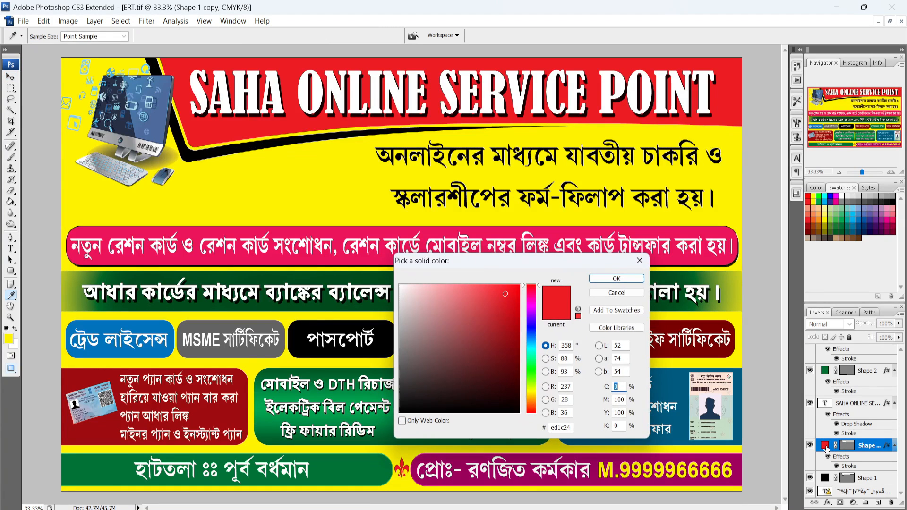
left_click(838, 230)
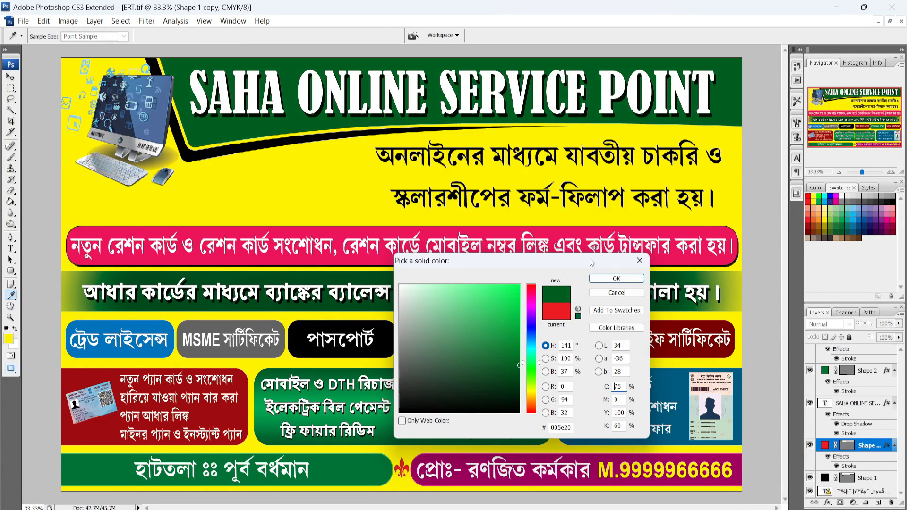
left_click(617, 279)
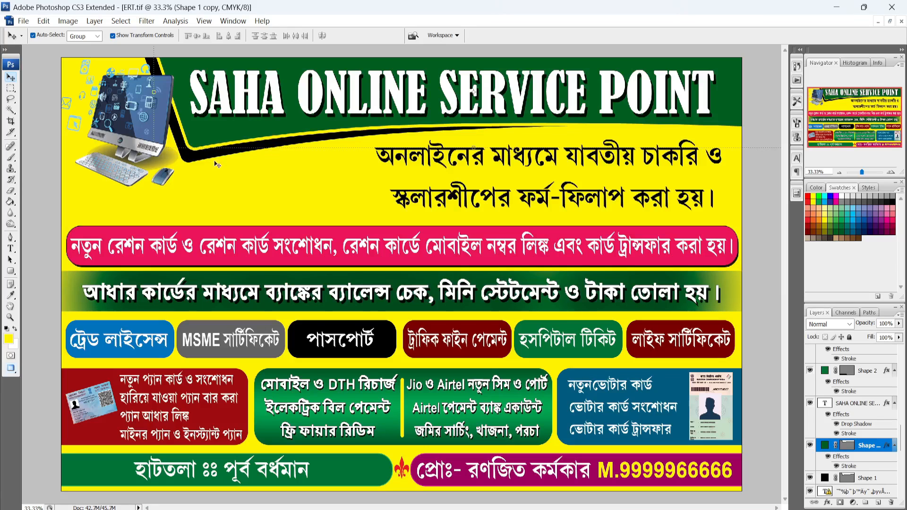
left_click(255, 183)
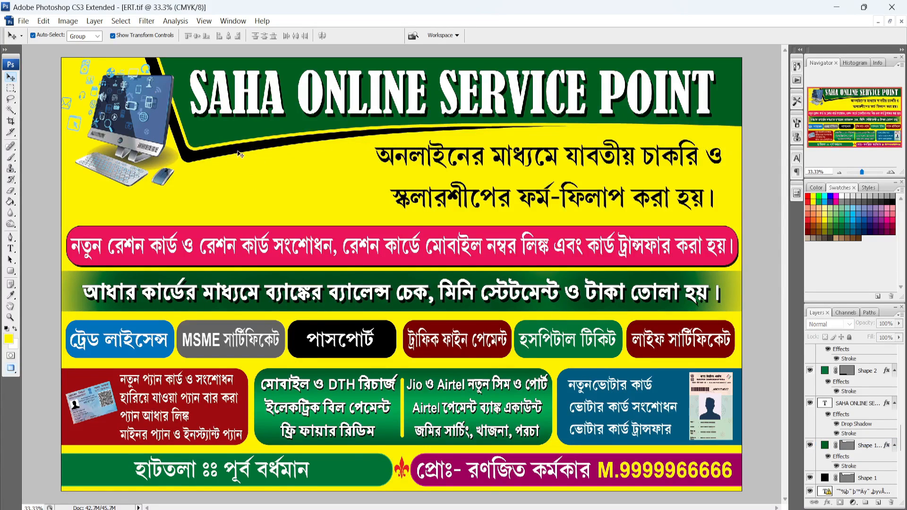